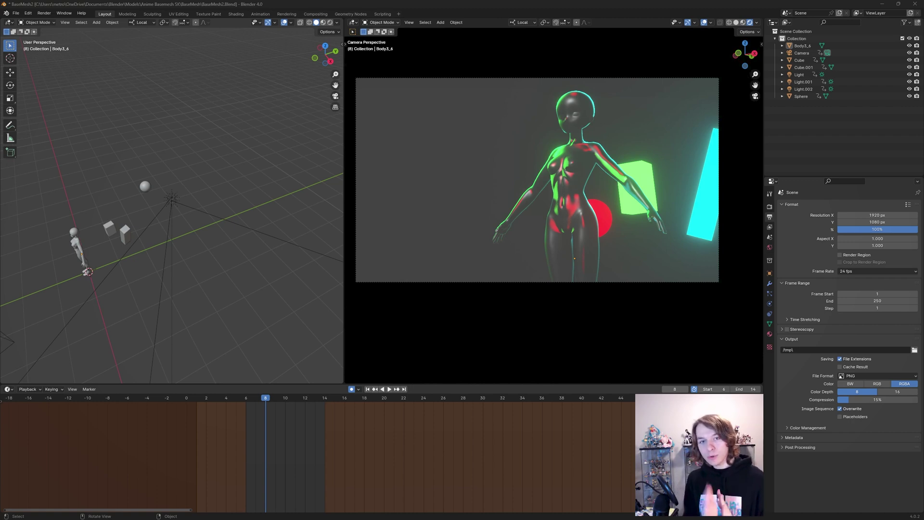
- Play and stop the animation, then start a viewport render of it
key("space")
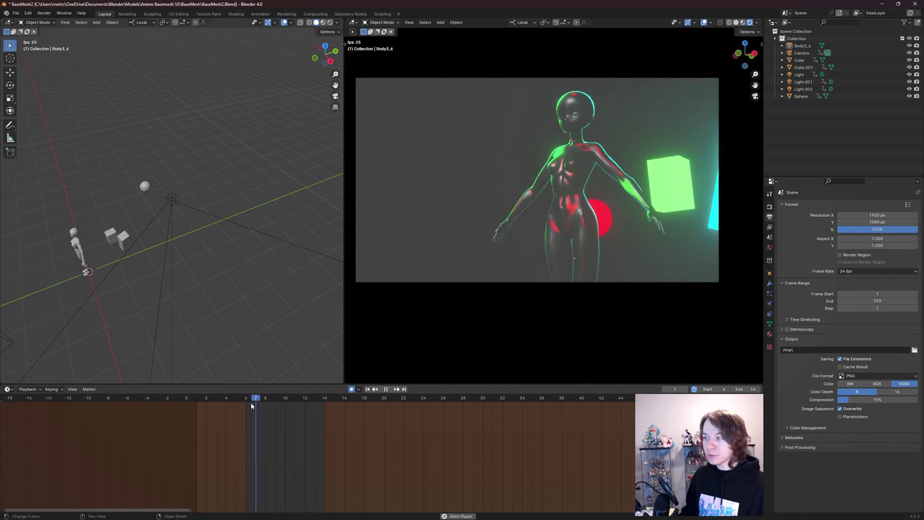
key("space")
left_click(410, 23)
left_click(437, 169)
- Turn off the old preview range and set a new frames 6–14 preview range
scroll(269, 418, "down", 3)
left_click(694, 390)
scroll(381, 434, "down", 7)
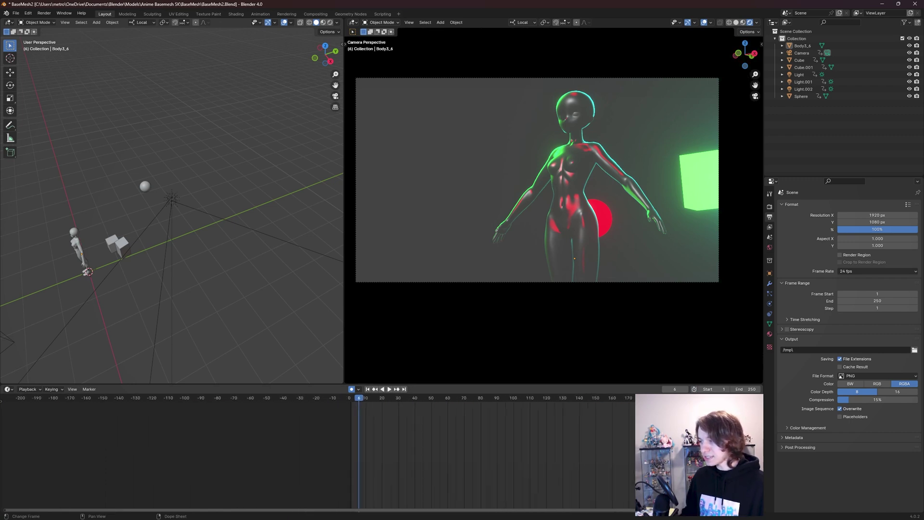
scroll(382, 434, "up", 2)
key("ctrl+alt+p")
- Viewport-render the animation over frames 6–14 and move the render window aside
left_click(410, 22)
left_click(458, 169)
left_click_drag(497, 5, 519, 481)
scroll(365, 420, "up", 6)
left_click(780, 375)
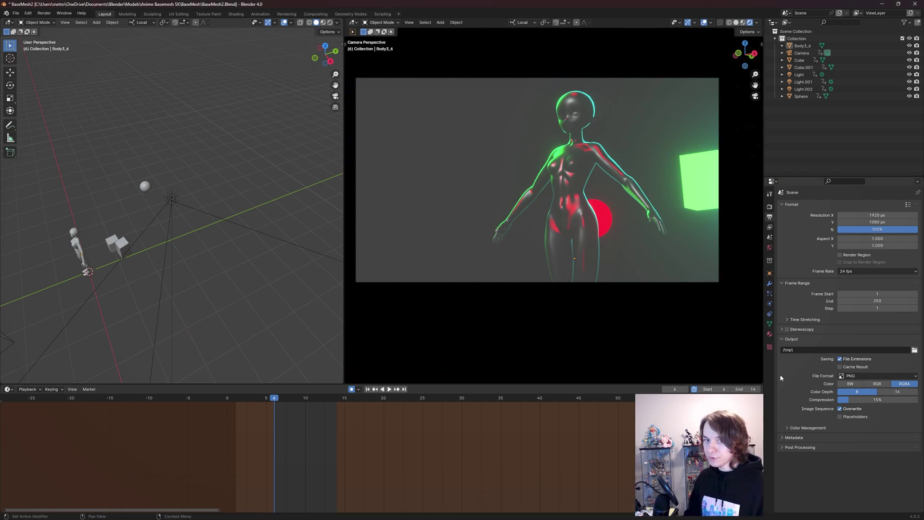
left_click(914, 350)
left_click(602, 172)
left_click(645, 159)
left_click(44, 13)
key("Escape")
- Enable Motion Blur in the Render Properties
left_click(47, 15)
left_click(770, 206)
scroll(804, 246, "down", 5)
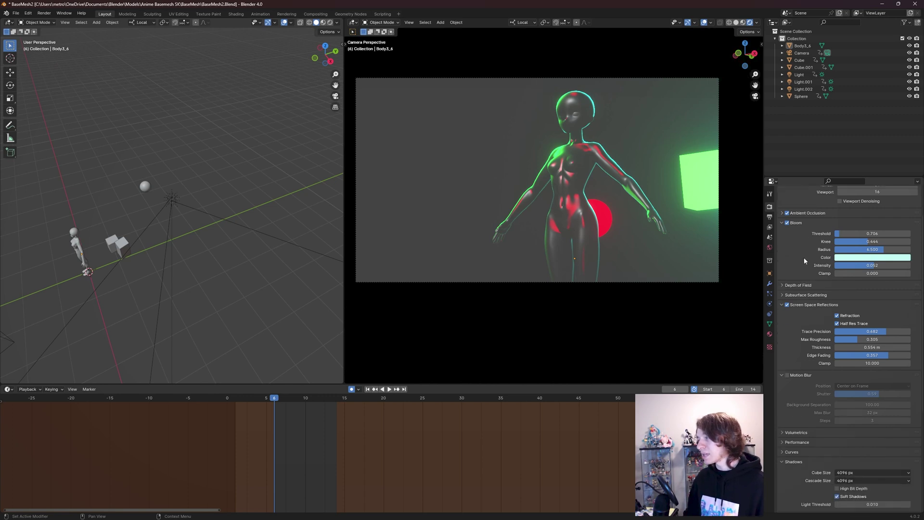
left_click(788, 317)
- Start Render Animation for the full sequence and hide the render window
left_click(410, 22)
left_click(44, 13)
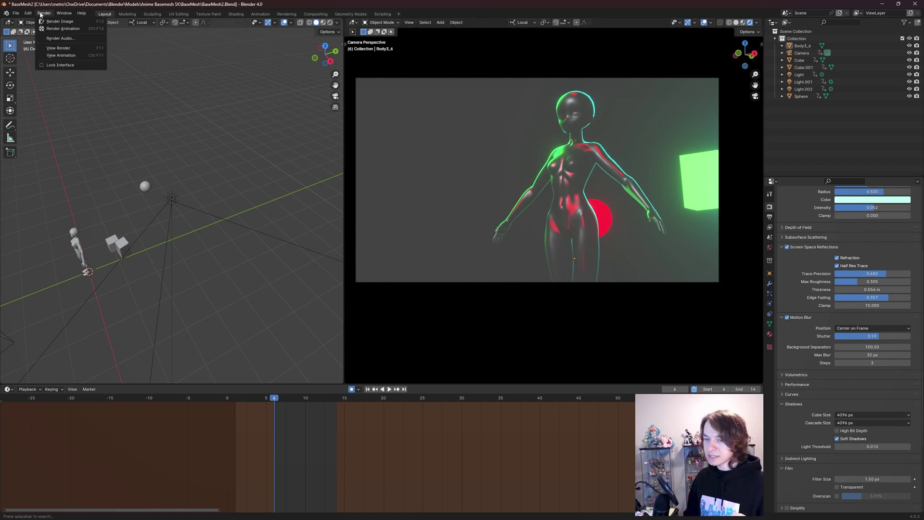
left_click(43, 13)
left_click(56, 27)
left_click(744, 107)
- Toggle the preview range off, then restore the frames 6–14 preview range
left_click(44, 13)
scroll(557, 450, "down", 3)
scroll(602, 419, "down", 1)
left_click(695, 388)
scroll(611, 424, "down", 1)
scroll(614, 425, "down", 5)
scroll(442, 421, "up", 2)
left_click(695, 389)
scroll(337, 423, "up", 6)
left_click(409, 23)
- Browse the rendered PNG frames such as 0123.png and 0124.png in the output folder, then close the browser
scroll(770, 218, "up", 3)
left_click(770, 217)
left_click(915, 351)
scroll(399, 224, "down", 5)
scroll(517, 276, "down", 3)
scroll(516, 271, "down", 2)
left_click(447, 207)
key("Right")
left_click(649, 159)
- Set the output File Format to FFmpeg Video with an MPEG-4 container
left_click(868, 376)
left_click(892, 412)
scroll(859, 393, "down", 1)
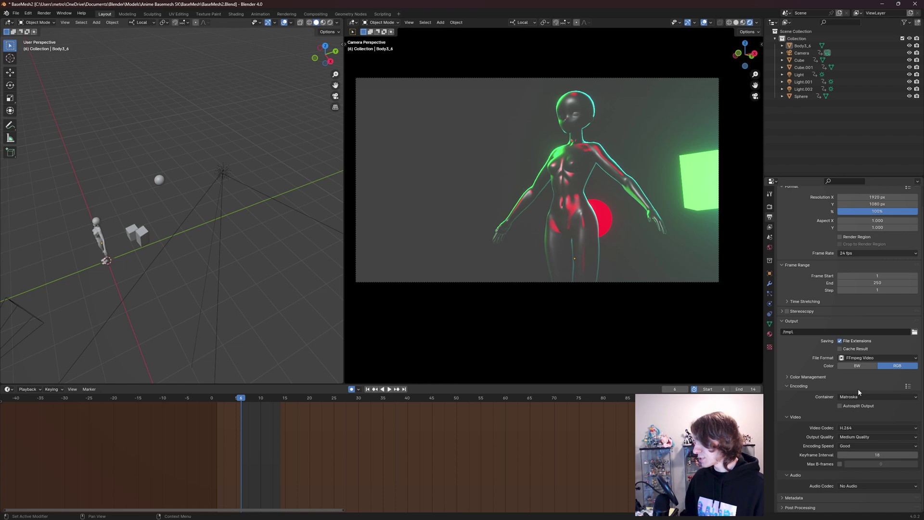
left_click(859, 397)
left_click(863, 422)
- Set the audio codec to AAC
left_click(848, 486)
left_click(849, 488)
left_click(849, 488)
left_click(863, 420)
scroll(803, 491, "down", 2)
scroll(803, 491, "up", 3)
scroll(819, 447, "down", 3)
- Save the blend file and run a quick viewport render preview, then close it
key("ctrl+s")
left_click(409, 23)
left_click(443, 168)
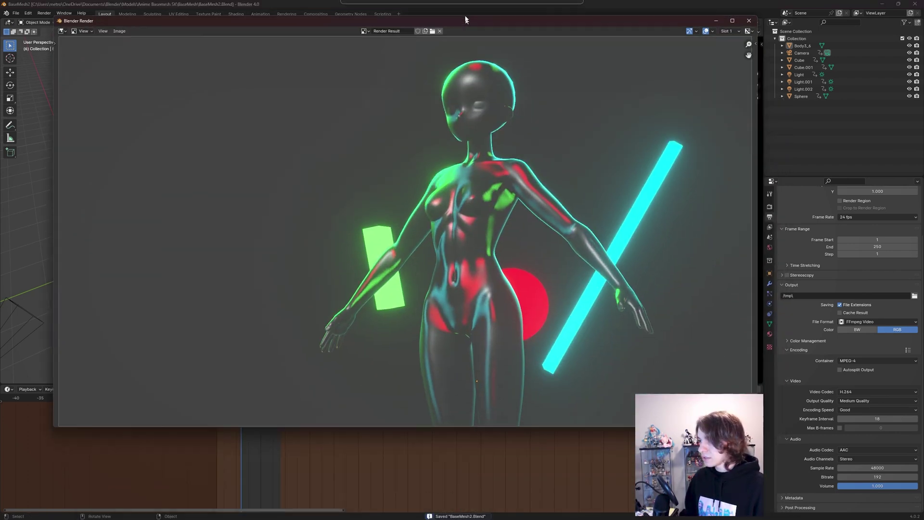
left_click_drag(465, 19, 464, 10)
key("Escape")
- Box-mark a frames 3–14 preview range and play it back from frame 3
middle_click_drag(365, 410, 432, 421)
key("b")
left_click_drag(313, 401, 373, 435)
left_click_drag(372, 435, 372, 434)
key("space")
key("space")
key("Left")
key("Left")
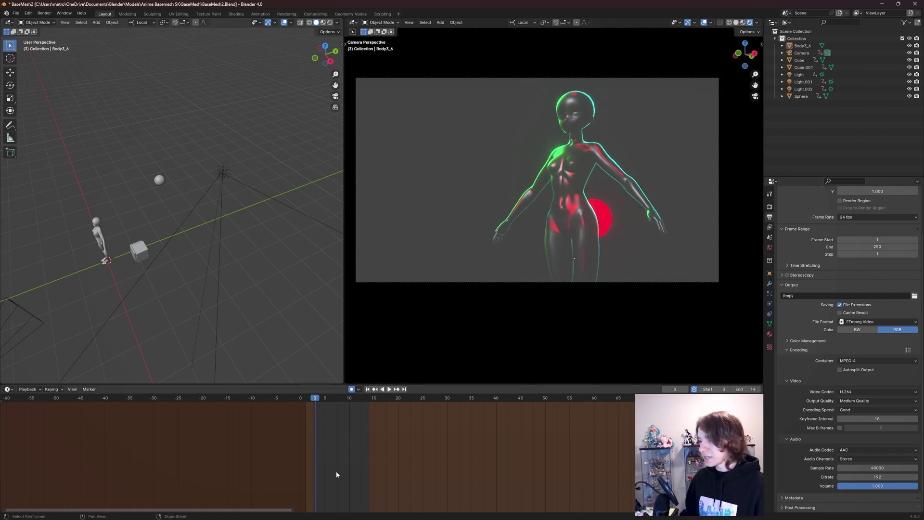
left_click(694, 389)
scroll(380, 434, "down", 3)
left_click(43, 13)
left_click(54, 33)
left_click(695, 5)
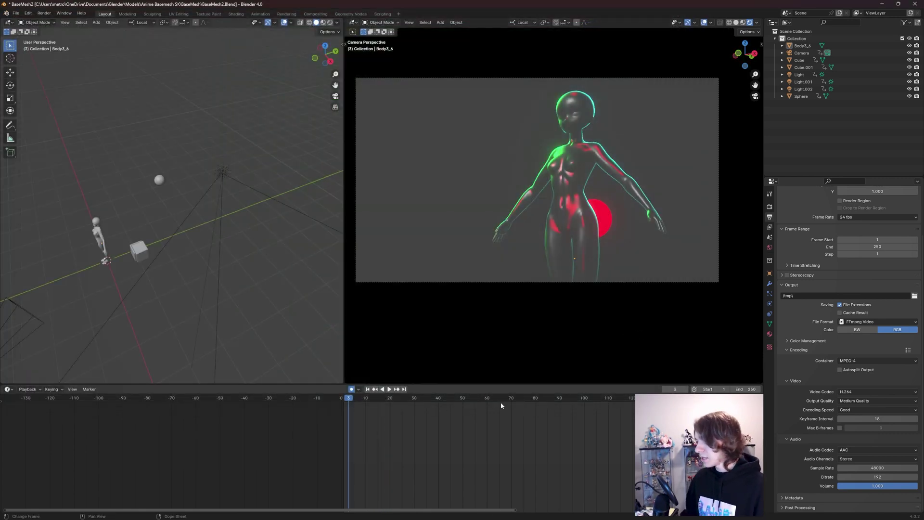
left_click(696, 389)
- Set the render output path to C:\tmp\TestAnimation
left_click(915, 296)
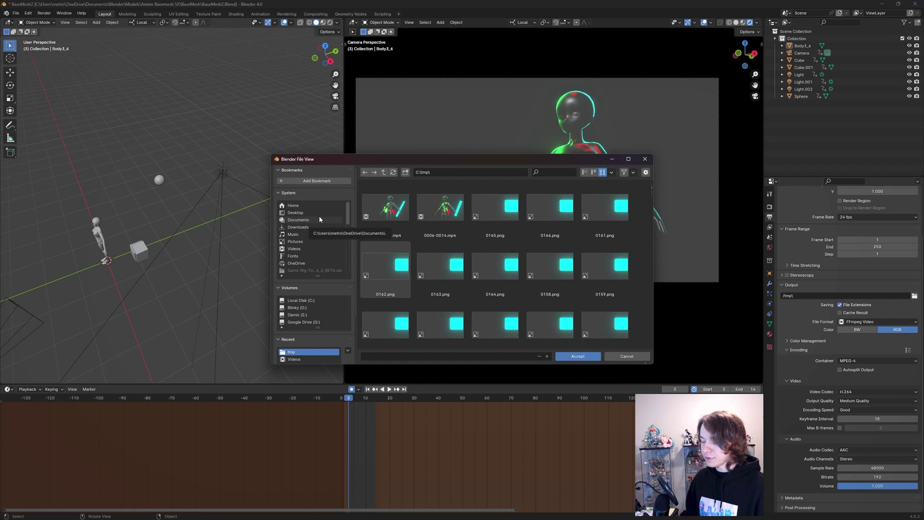
left_click(485, 355)
type("imation")
left_click(583, 356)
- Viewport-render the animation to an MP4 and close the playback window
left_click(409, 22)
left_click(442, 170)
left_click(784, 6)
- Check TestAnimation0003-0014.mp4 in the output folder browser, then cancel without changes
left_click(914, 296)
left_click(385, 212)
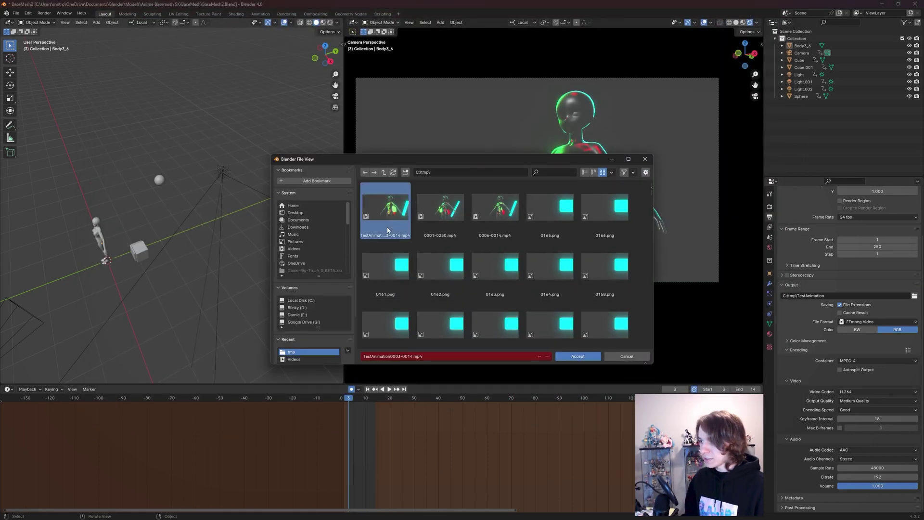
left_click_drag(391, 358, 410, 360)
left_click(405, 358)
left_click(407, 358)
left_click(627, 356)
- Clear the frames 3–14 preview range with Alt+P
scroll(818, 269, "up", 3)
scroll(586, 475, "down", 2)
scroll(586, 476, "down", 1)
key("alt+p")
middle_click_drag(702, 434, 607, 433)
scroll(608, 434, "up", 3)
- Reset the scene End frame to 250 and collapse the Frame Range panel
left_click_drag(747, 390, 717, 389)
left_click_drag(865, 301, 877, 301)
key("BackSpace")
scroll(317, 448, "down", 2)
left_click(797, 282)
middle_click_drag(310, 466, 420, 470, "ctrl")
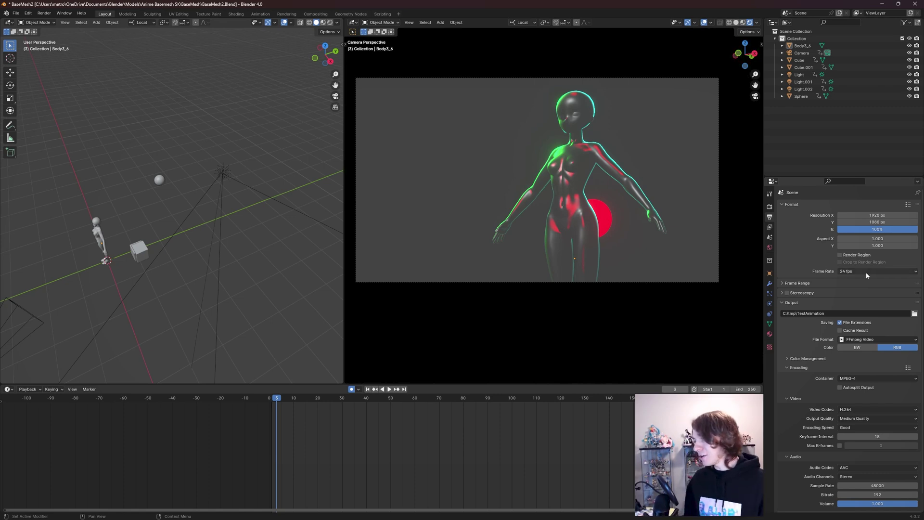
left_click(851, 271)
left_click(852, 273)
left_click(851, 272)
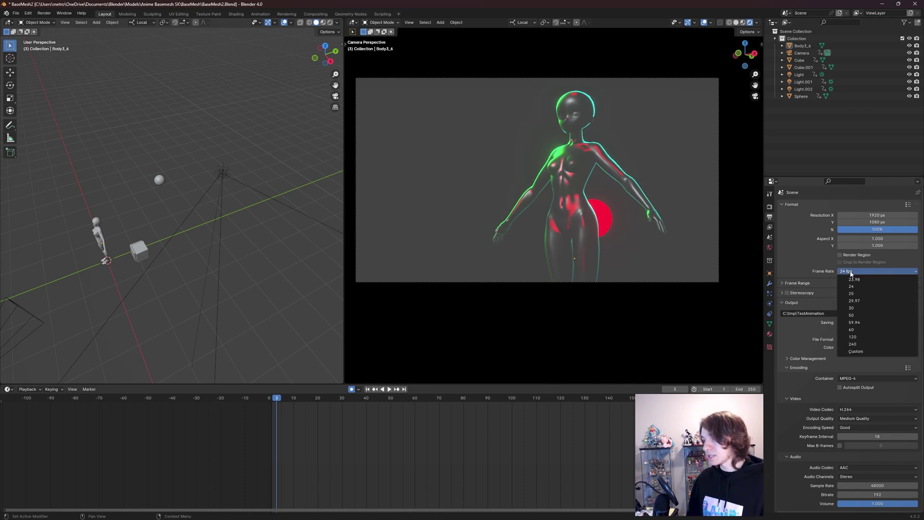
left_click(852, 274)
left_click(857, 271)
left_click(860, 271)
left_click(771, 207)
left_click(770, 216)
- Choose 30 fps in the Output Properties Frame Rate dropdown, replacing 24 fps
left_click(409, 22)
scroll(822, 299, "down", 1)
scroll(822, 299, "up", 1)
left_click(851, 272)
left_click(854, 270)
left_click(854, 270)
left_click(854, 270)
left_click(854, 271)
left_click(870, 307)
- Tick Transparent under Film in the Render Properties
left_click(770, 208)
scroll(793, 358, "down", 10)
middle_click_drag(801, 362, 793, 391)
left_click(838, 412)
scroll(646, 120, "up", 7)
scroll(597, 185, "down", 4)
- Set the output File Format to PNG with RGBA color
left_click(770, 217)
left_click(862, 321)
left_click(894, 357)
left_click(885, 323)
left_click(789, 357)
scroll(663, 304, "down", 1)
left_click(905, 347)
scroll(635, 186, "down", 1)
scroll(483, 189, "down", 2)
left_click(44, 13)
- Render a still of the current frame and zoom and pan to inspect its transparency
left_click(56, 22)
scroll(472, 213, "down", 3)
scroll(463, 193, "up", 5)
scroll(496, 131, "down", 1)
scroll(297, 172, "up", 2)
scroll(362, 181, "down", 2)
scroll(434, 173, "up", 2)
middle_click_drag(433, 173, 471, 166)
scroll(341, 233, "down", 4)
scroll(592, 157, "down", 1)
- Close the render window and shift the camera viewport view left
key("Escape")
scroll(576, 237, "up", 2)
middle_click_drag(713, 266, 673, 263, "shift")
left_click(91, 512)
left_click_drag(607, 428, 571, 392)
left_click(605, 414)
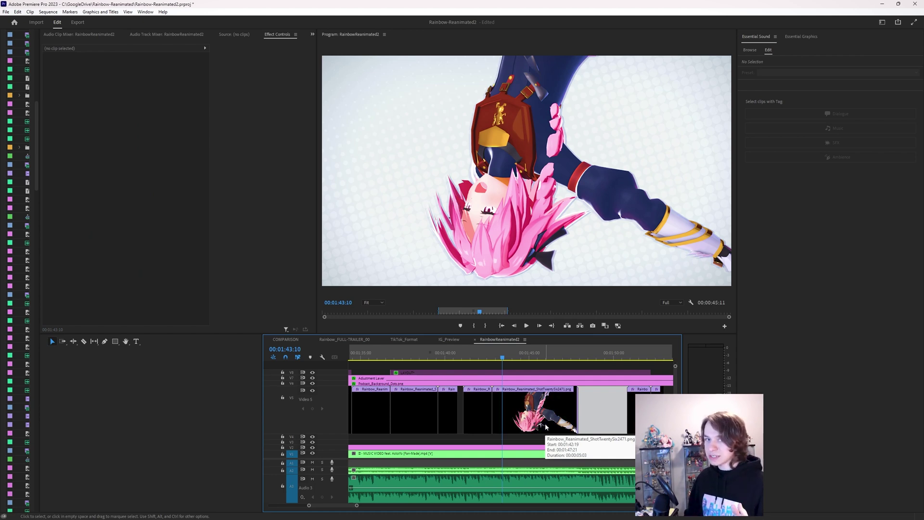
left_click(597, 433)
scroll(597, 432, "up", 3, "alt")
left_click(526, 418)
left_click(597, 417)
left_click(533, 412)
left_click(597, 414)
left_click(533, 413)
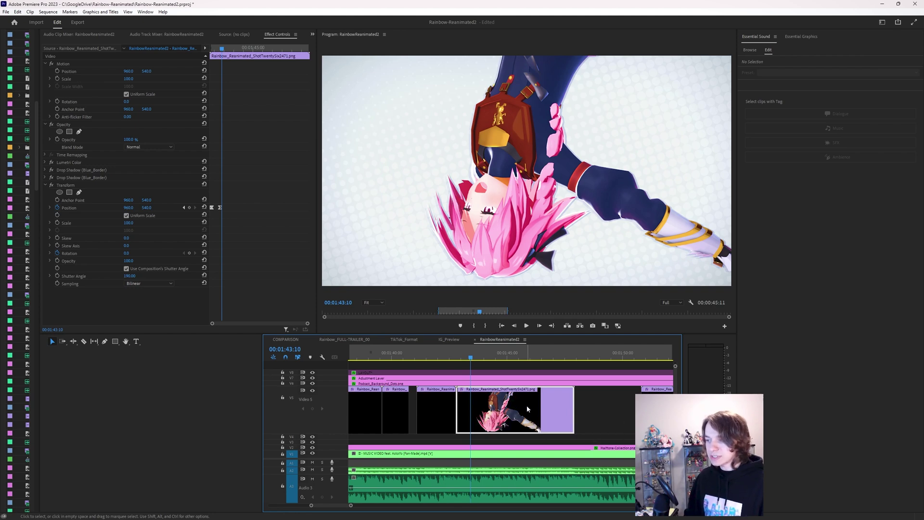
scroll(500, 412, "up", 3, "alt")
scroll(484, 426, "up", 2, "alt")
scroll(442, 411, "up", 3)
scroll(521, 398, "up", 2, "alt")
scroll(505, 412, "down", 2, "alt")
left_click(312, 391)
left_click(313, 391)
left_click(313, 391)
left_click(313, 390)
scroll(466, 414, "down", 2, "alt")
left_click(313, 448)
left_click(313, 448)
left_click(313, 448)
left_click(312, 447)
left_click(312, 448)
left_click(313, 447)
left_click(312, 447)
left_click(313, 447)
left_click(313, 448)
left_click(312, 447)
- Select the ShotTwentySix clip and compare its second Drop Shadow and Transform effects on and off
left_click(621, 412)
left_click(570, 412)
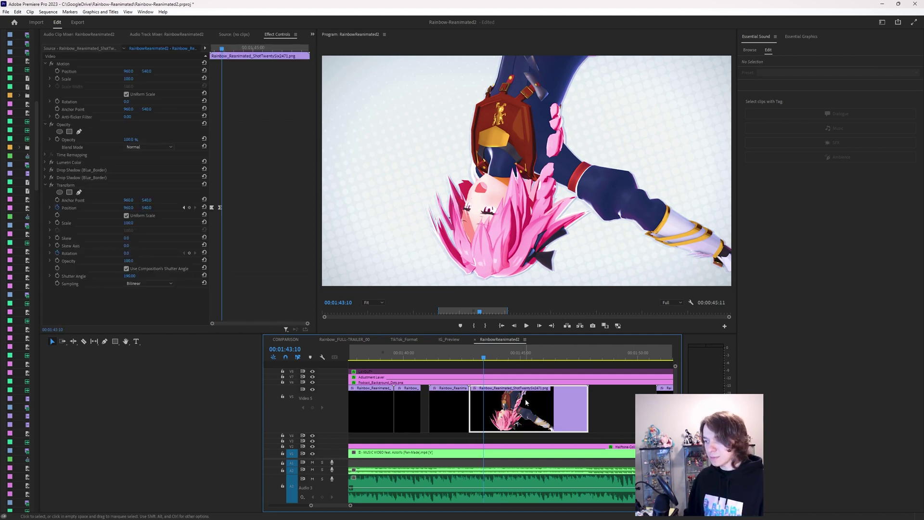
left_click(52, 180)
left_click(52, 179)
left_click(52, 178)
left_click(52, 185)
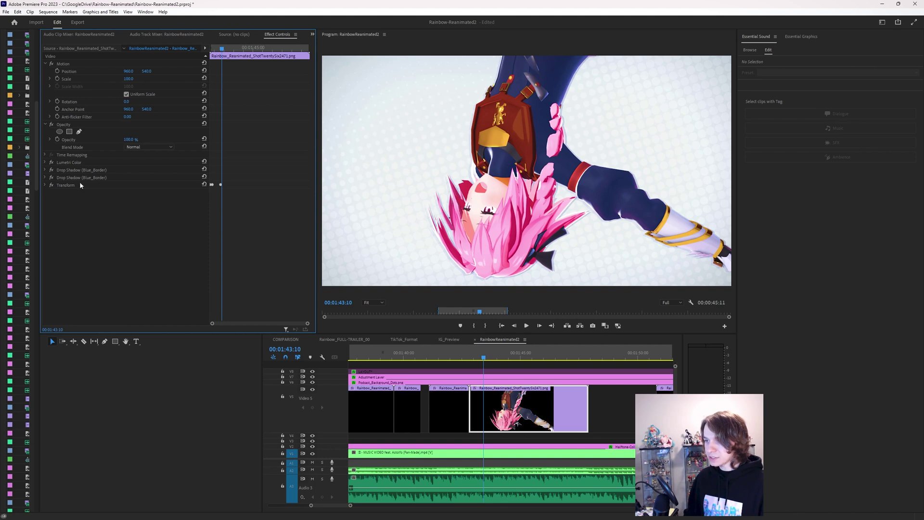
left_click(52, 178)
left_click(51, 178)
- Compare the Lumetri Color effect on and off, leaving it switched off
left_click(52, 164)
left_click(52, 163)
left_click(52, 163)
left_click(52, 163)
left_click(52, 164)
left_click(52, 164)
left_click(52, 164)
left_click(52, 164)
left_click(52, 163)
left_click(52, 164)
scroll(498, 449, "down", 2, "alt")
scroll(530, 419, "up", 2, "alt")
- Check Blender's render settings, then return to its output settings
key("alt+Tab")
left_click(770, 206)
scroll(804, 385, "down", 10)
left_click(770, 217)
- Back in Premiere, repeatedly select and deselect the ShotTwentySix clip on the timeline
key("alt+Tab")
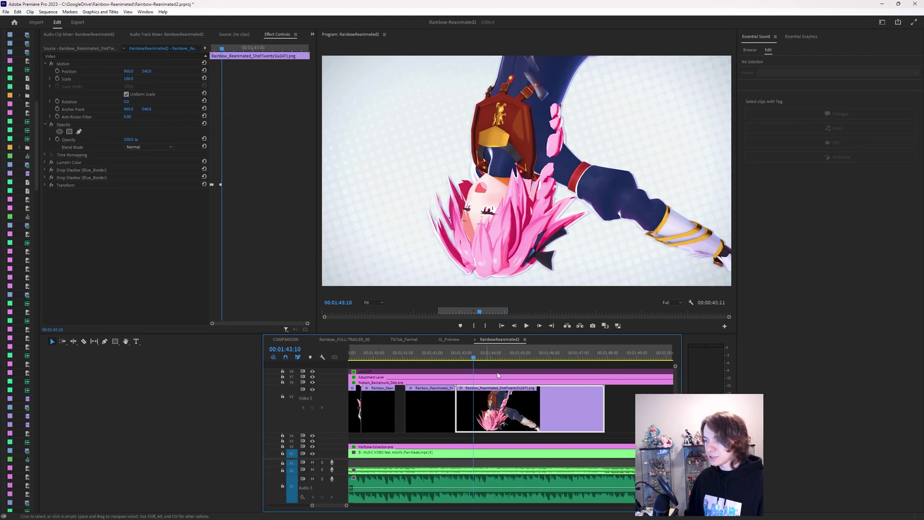
scroll(499, 403, "down", 4, "alt")
scroll(525, 411, "down", 1, "alt")
left_click(539, 406)
left_click(496, 410)
left_click(552, 410)
scroll(549, 413, "up", 2)
left_click(545, 415)
left_click(596, 414)
left_click(554, 414)
left_click(618, 408)
left_click(574, 407)
left_click(598, 407)
left_click(574, 407)
left_click(595, 406)
left_click(566, 410)
left_click(607, 408)
- Minimize Premiere Pro so the Blender window is visible
left_click(882, 4)
scroll(607, 245, "up", 2)
scroll(661, 241, "up", 1)
scroll(623, 231, "down", 4)
- Set a timeline preview range of frames 3–14 with Ctrl+Alt+P
left_click(409, 22)
left_click(429, 127)
left_click(409, 23)
key("ctrl+alt+p")
- Set the output file format to PNG with RGBA color, after briefly trying FFmpeg MPEG-4
left_click(860, 340)
left_click(890, 379)
left_click(855, 379)
left_click(850, 404)
scroll(862, 437, "down", 1)
scroll(829, 428, "up", 1)
left_click(881, 340)
left_click(781, 374)
left_click(905, 347)
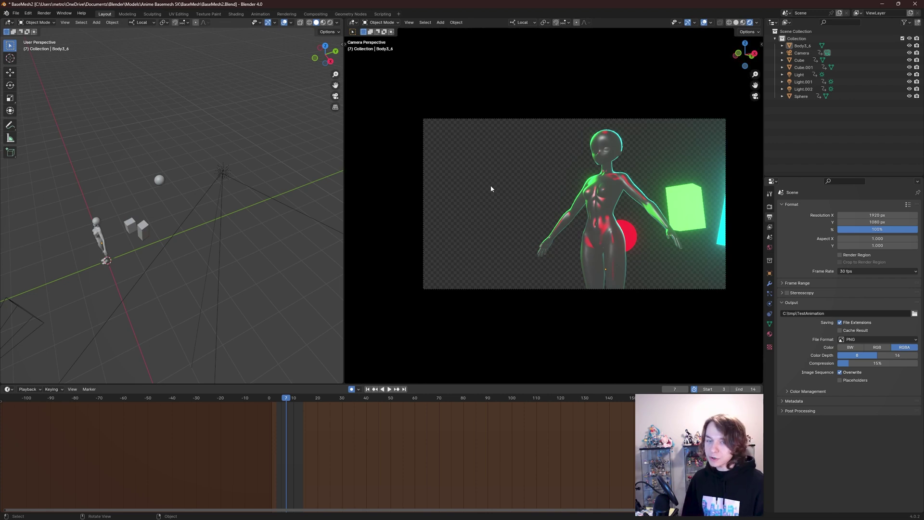
- In Premiere Pro, scrub the sequence to 01:44:04 and play it back briefly
key("alt+Tab")
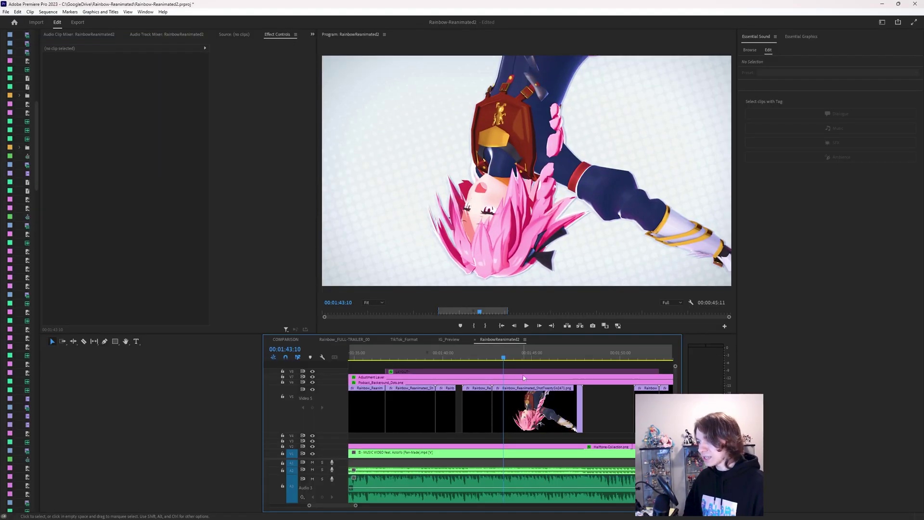
left_click_drag(504, 359, 540, 358)
key("space")
key("space")
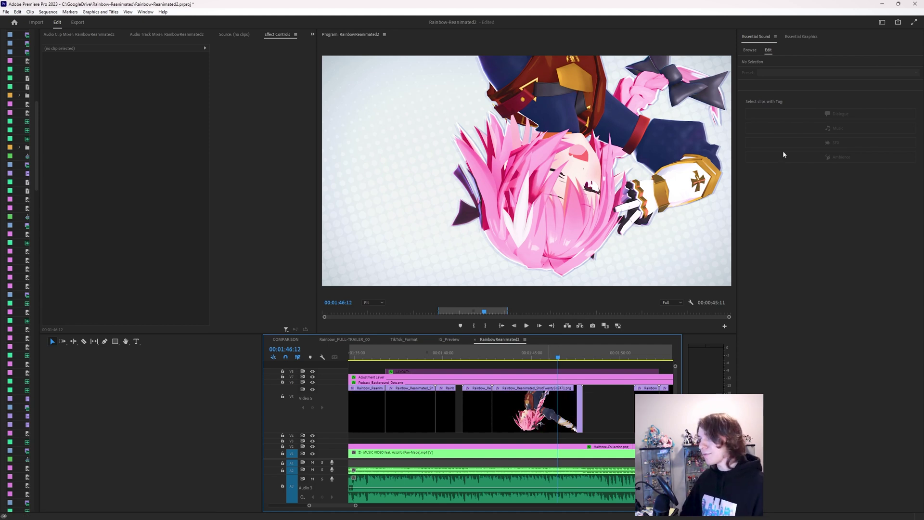
- Select the ShotTwentySix clip and move the playhead to 00:01:46:11
left_click(559, 387)
left_click_drag(559, 353, 561, 353)
left_click(559, 355)
left_click(559, 355)
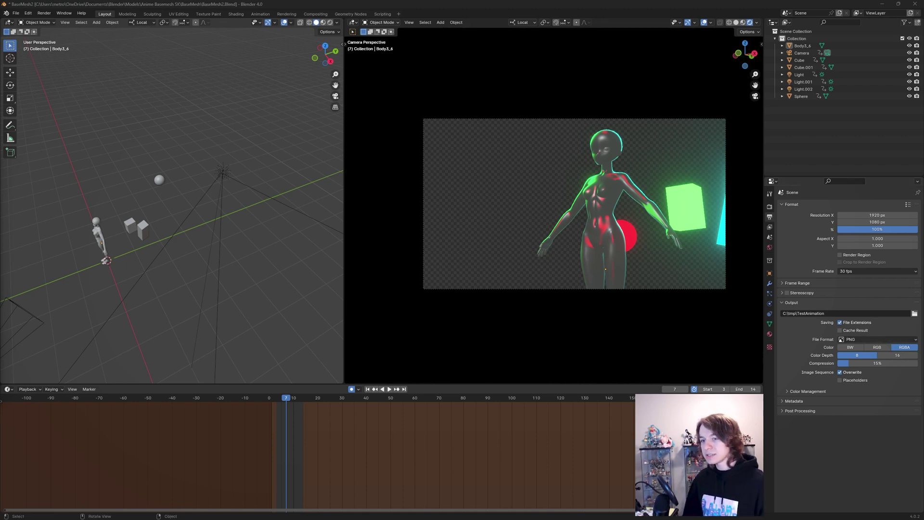